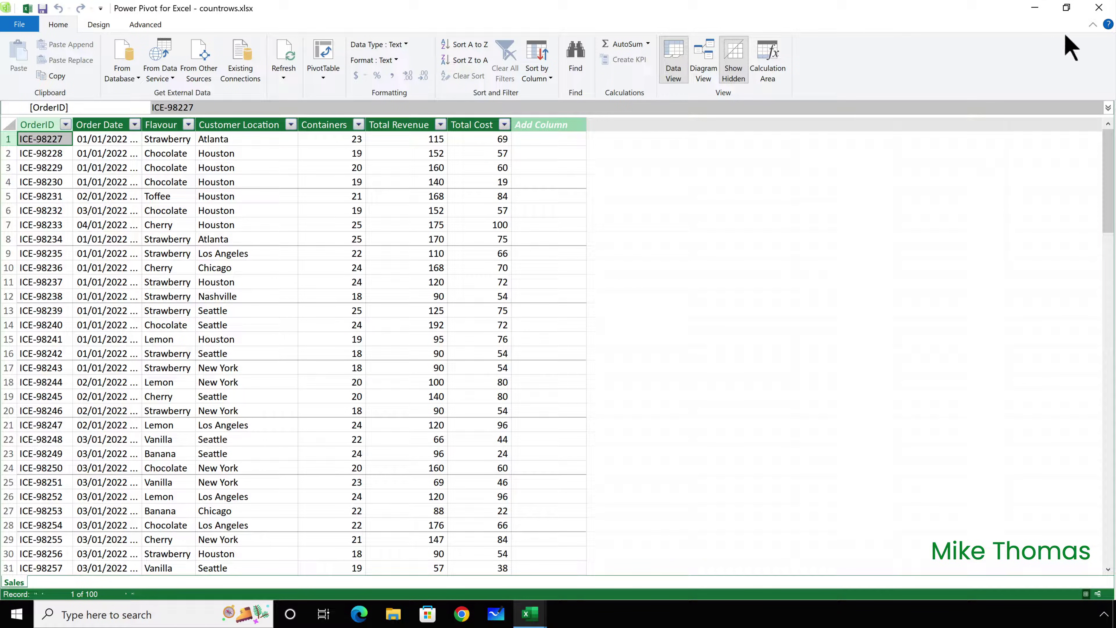
- Close Power Pivot and insert an empty Data Model PivotTable at A4 on the Report sheet
click(1099, 9)
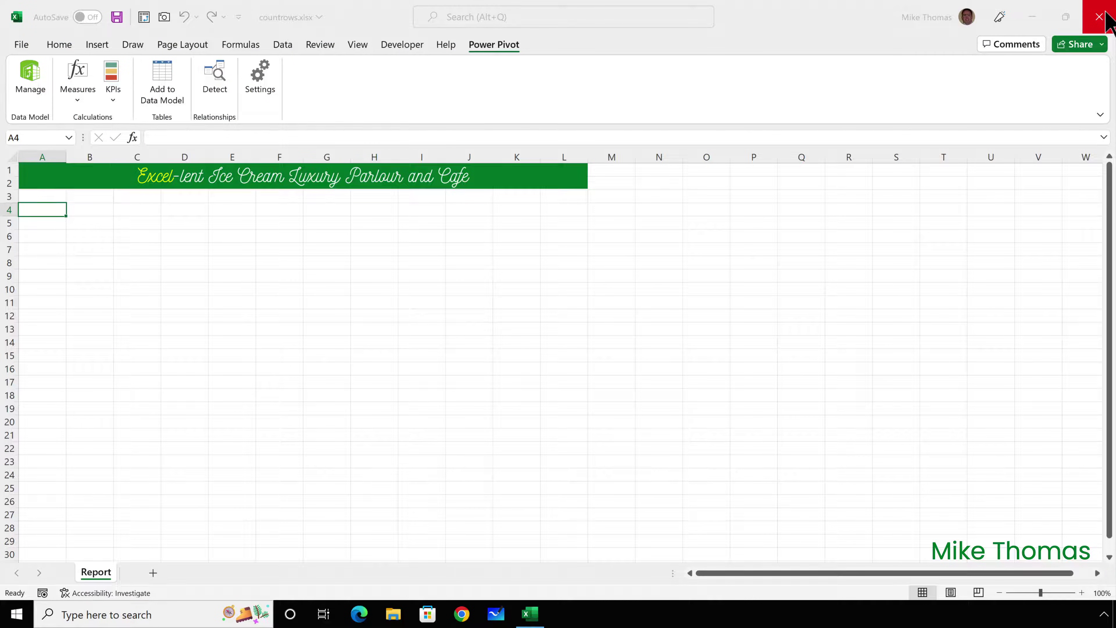
click(104, 43)
click(35, 99)
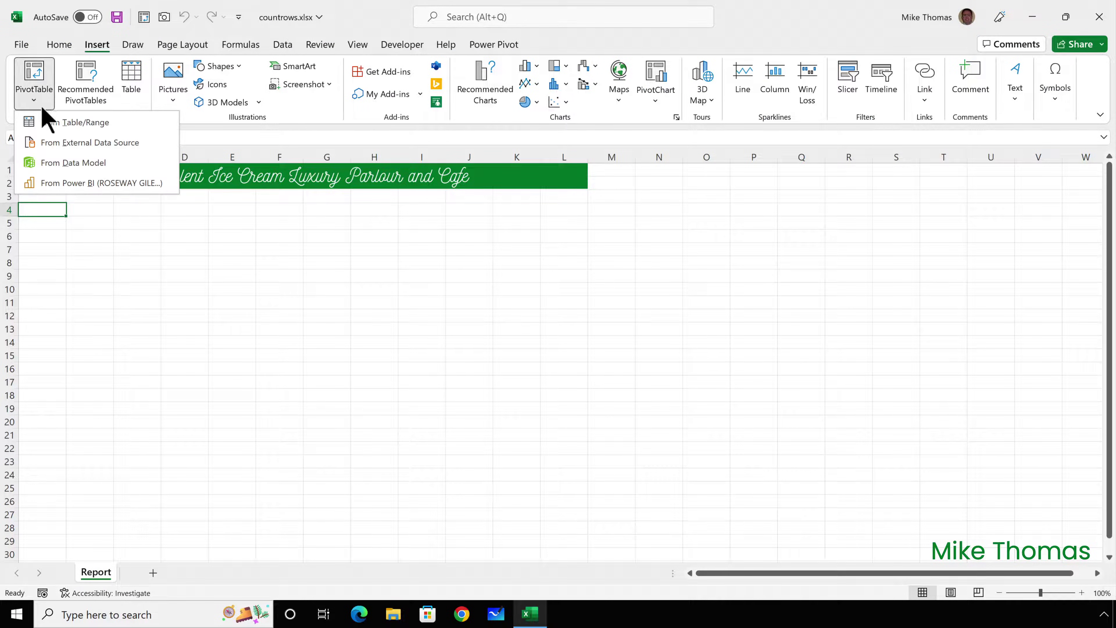
click(52, 163)
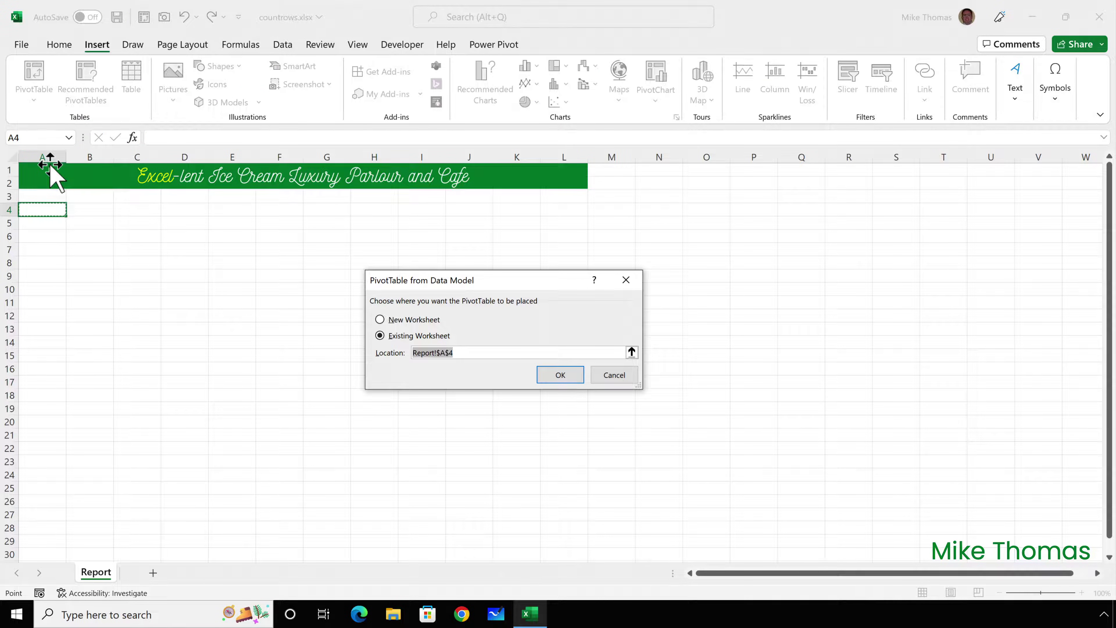
click(564, 373)
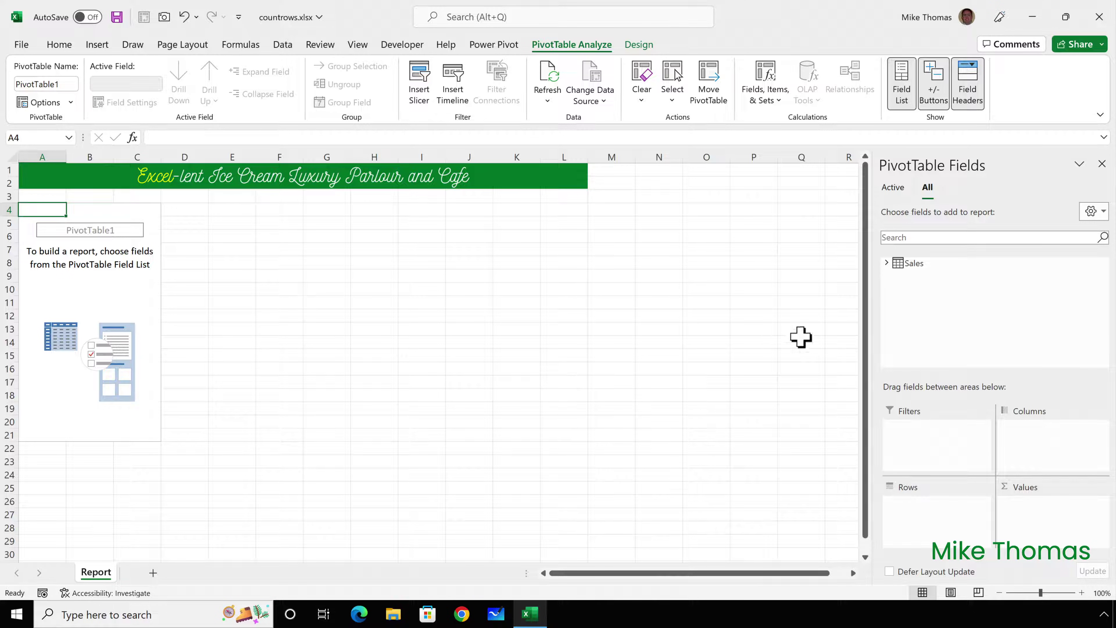
- Count OrderID by Flavour in PivotTable1, from Banana 13 to Strawberry 19, totalling 100
click(887, 263)
drag(916, 308, 923, 508)
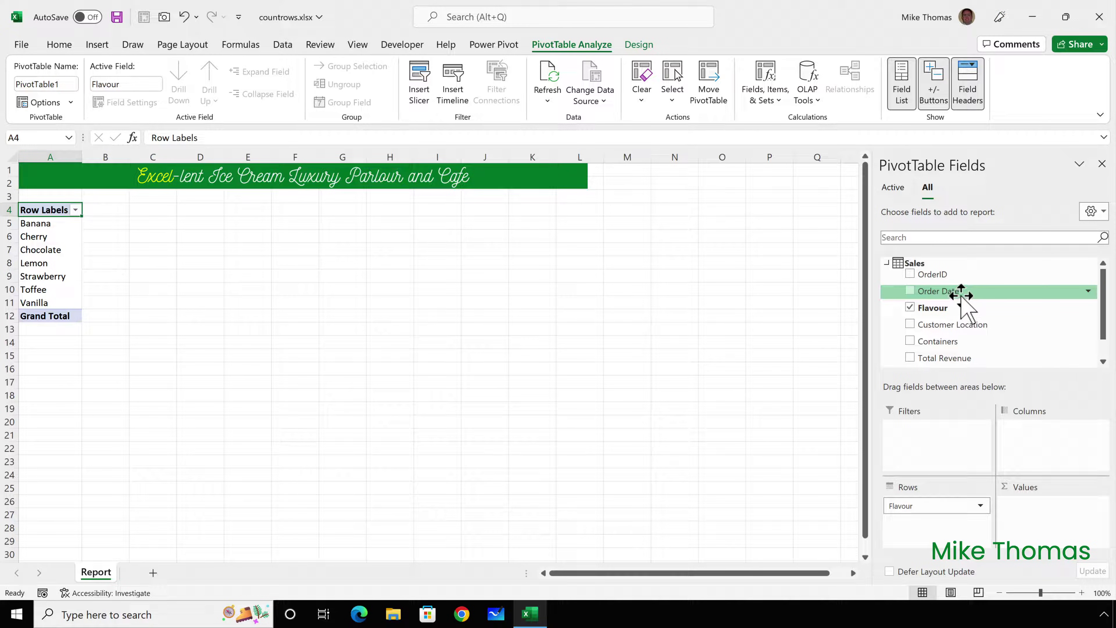
drag(936, 274, 1049, 522)
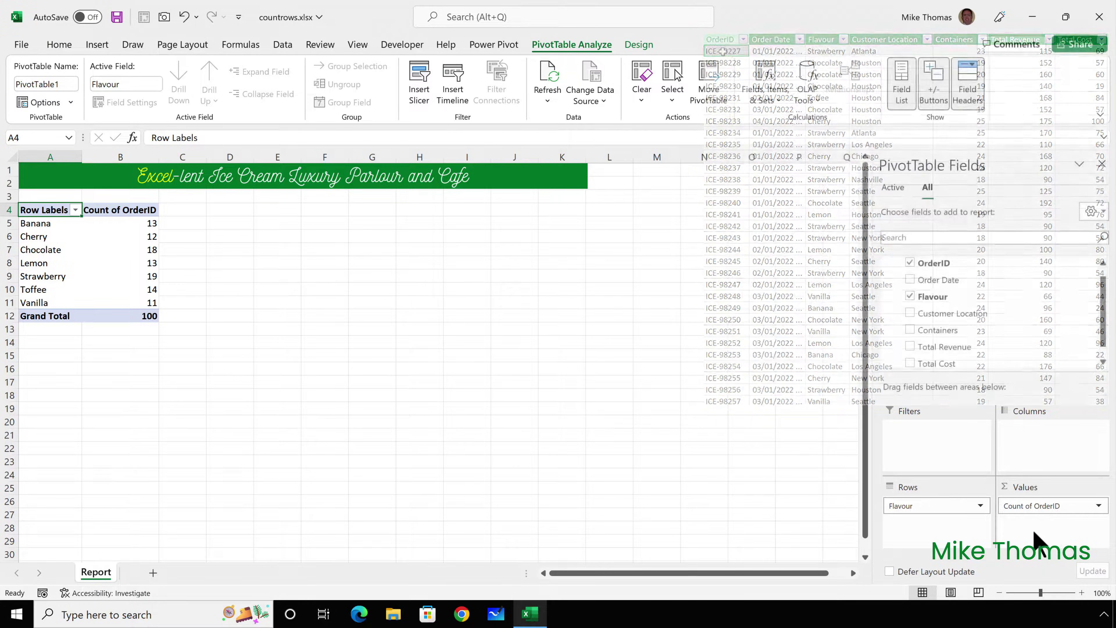
- Replace Count of OrderID with Total Revenue in Values, summarized by Count instead of Sum
drag(1035, 507, 1039, 309)
drag(964, 358, 1044, 525)
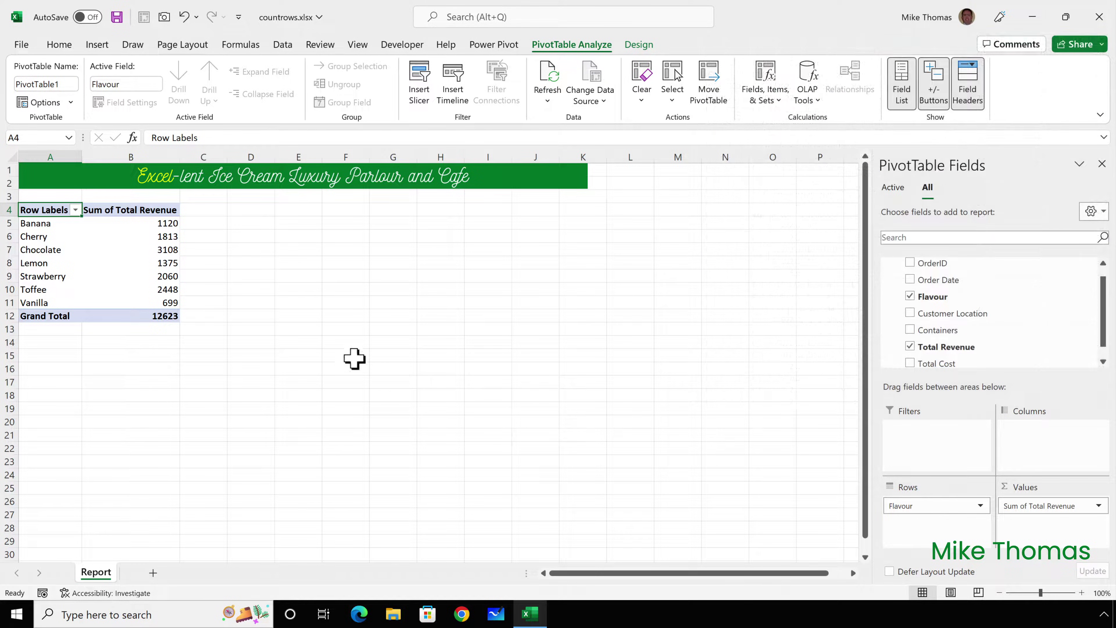
right_click(167, 251)
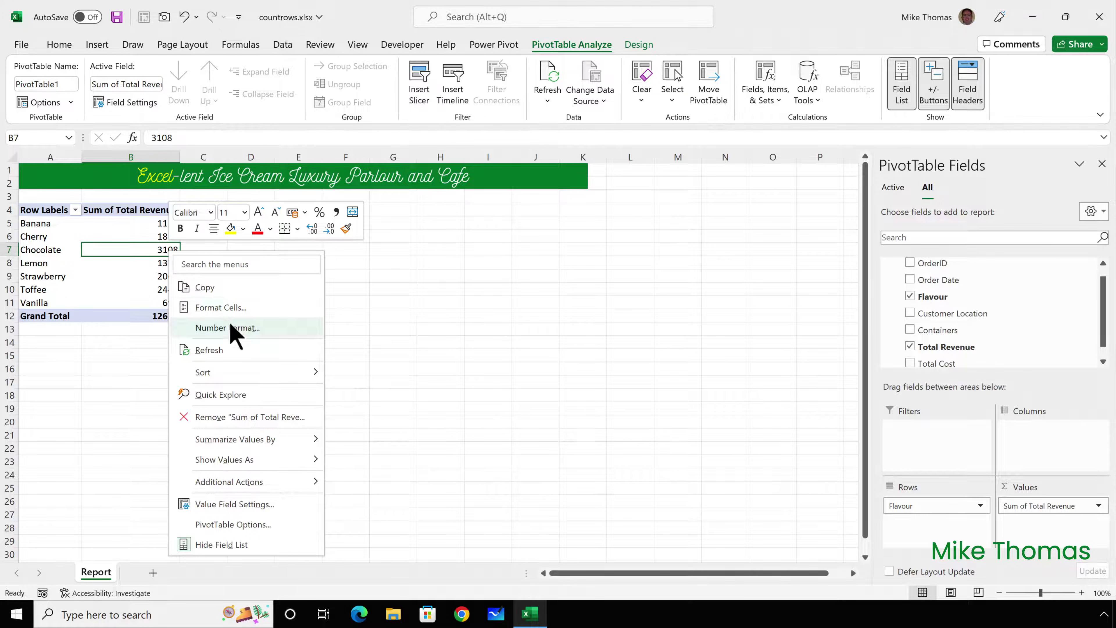
mouse_move(247, 444)
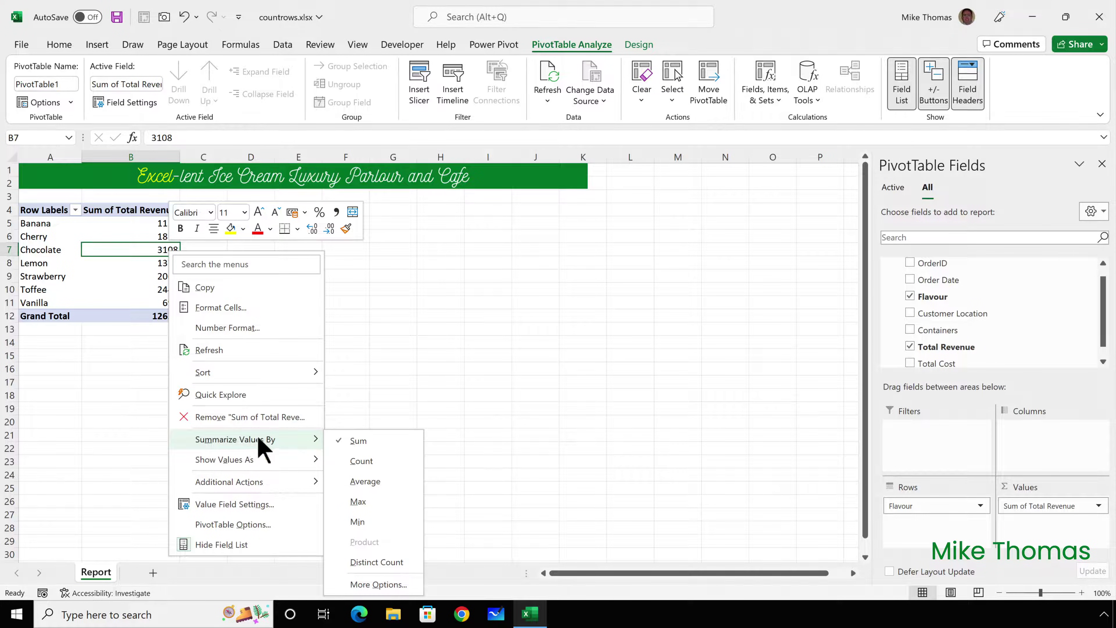
click(387, 460)
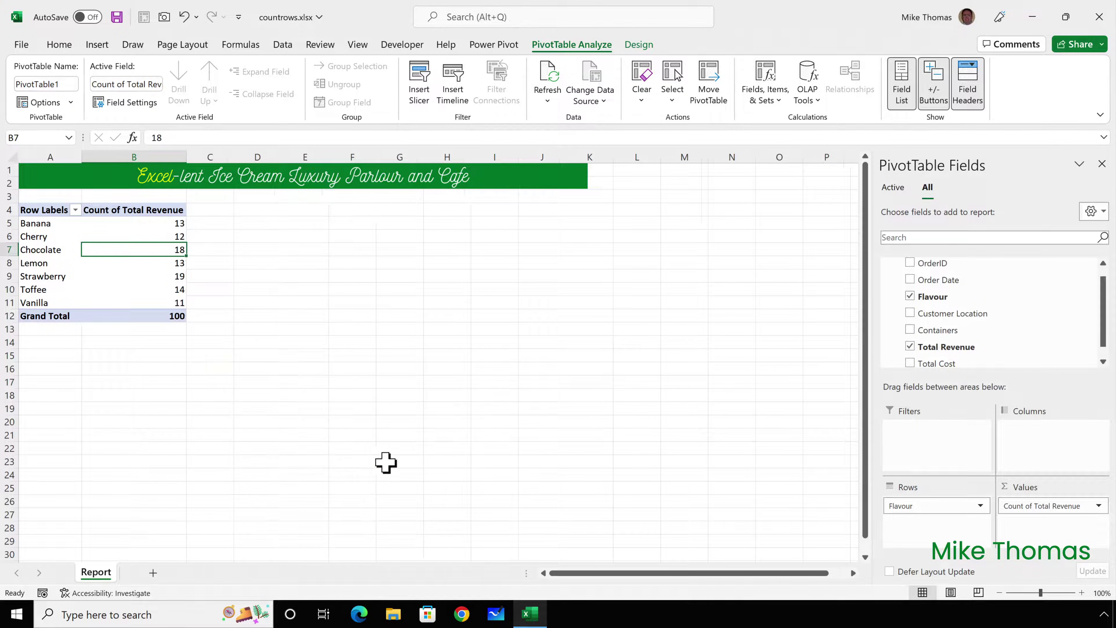
- Insert a second Data Model PivotTable at cell E4
click(305, 210)
click(97, 44)
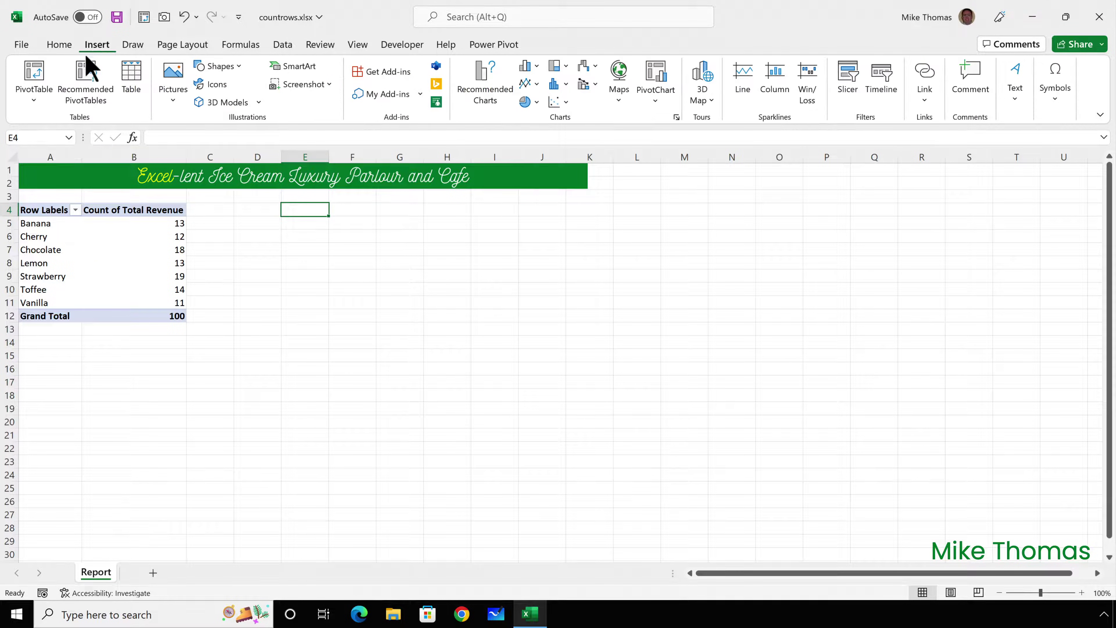
click(37, 98)
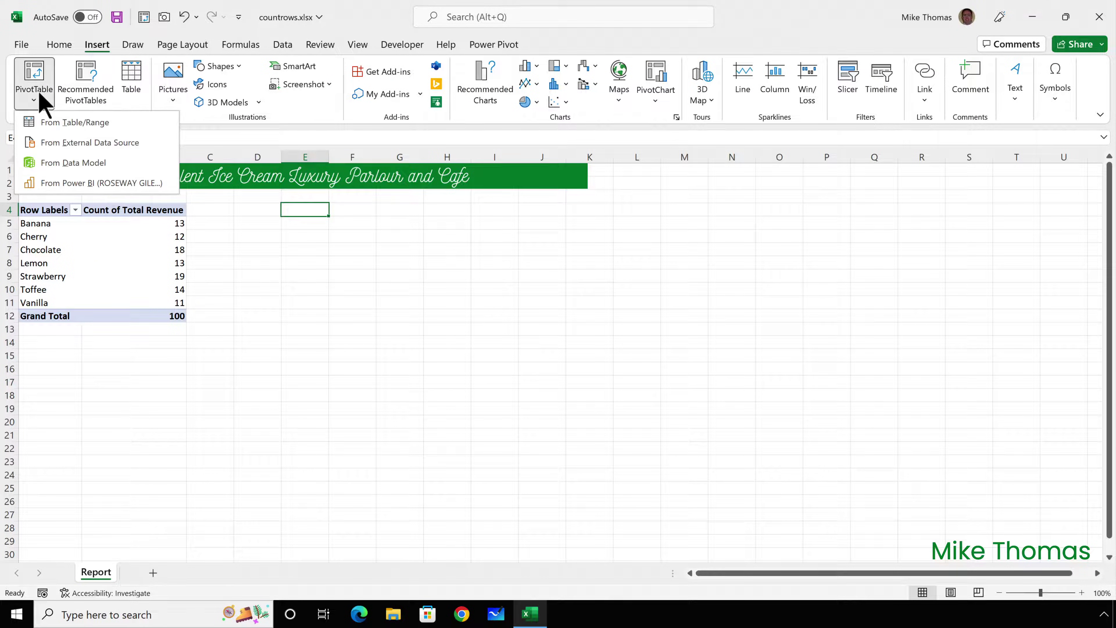
click(60, 163)
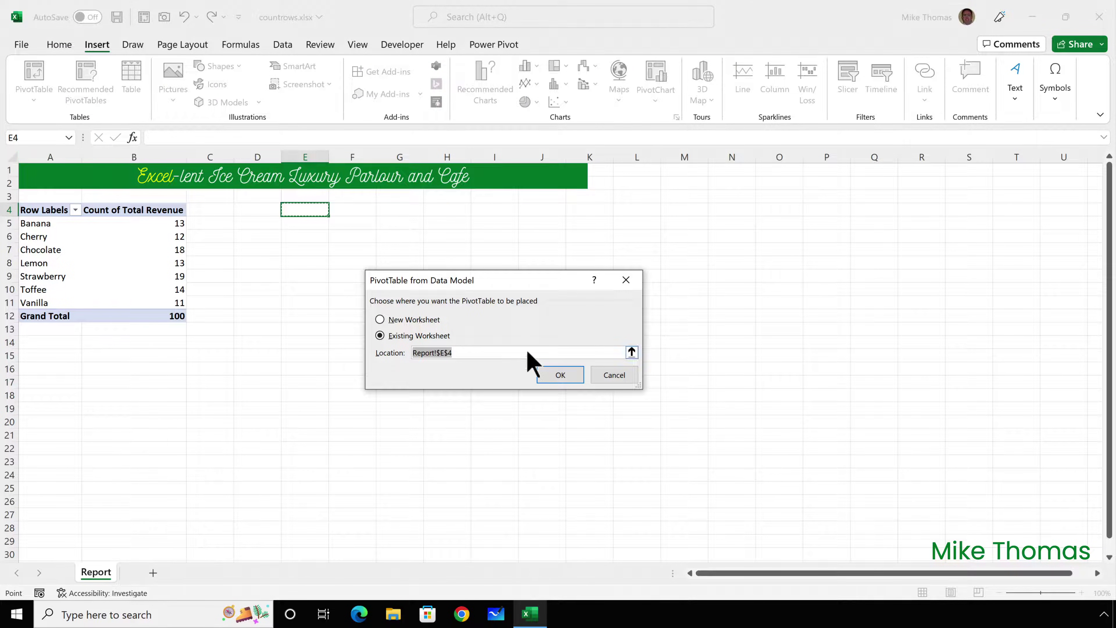
click(559, 377)
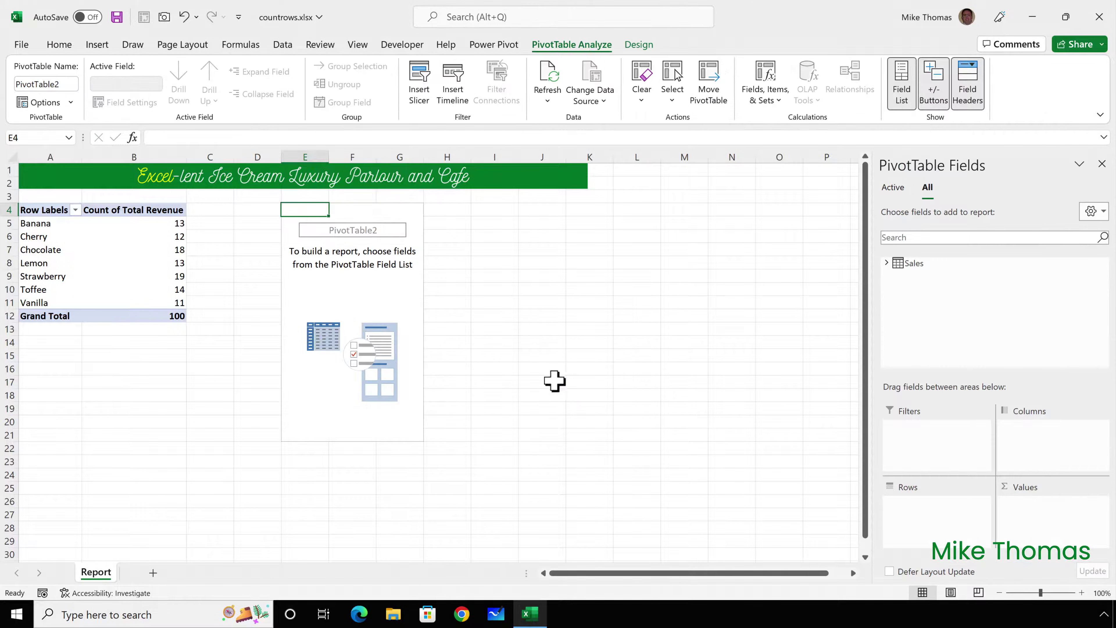
- Count OrderID by Customer Location in the E4 pivot, Atlanta 10 through Seattle 15
click(887, 263)
drag(955, 324, 964, 533)
drag(936, 274, 1053, 523)
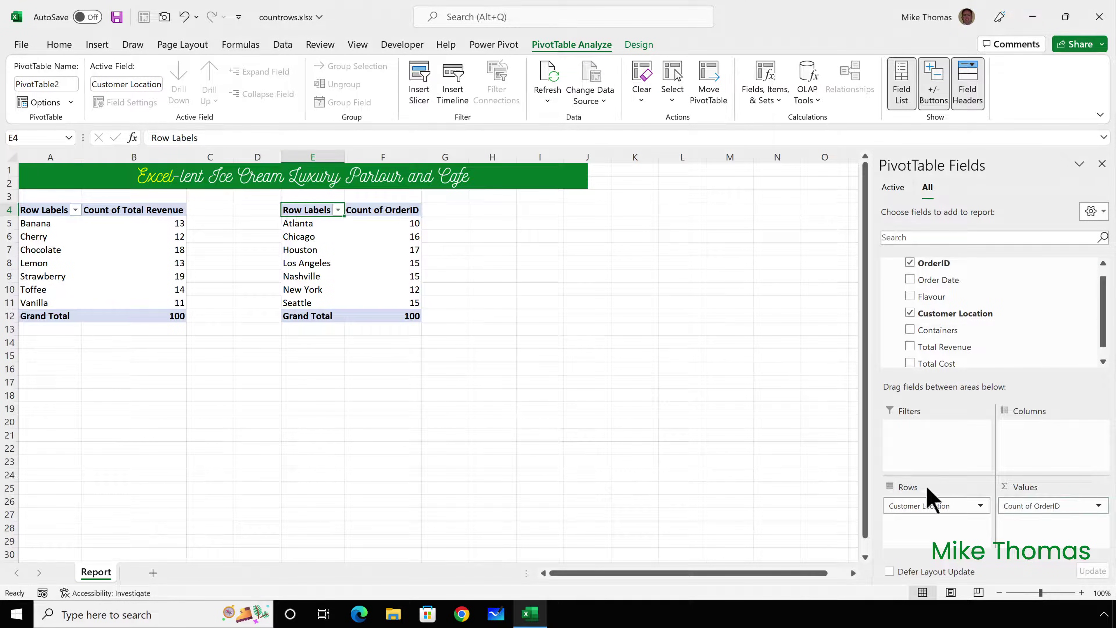
- Insert a third Data Model pivot at H4 showing only Count of OrderID
click(493, 212)
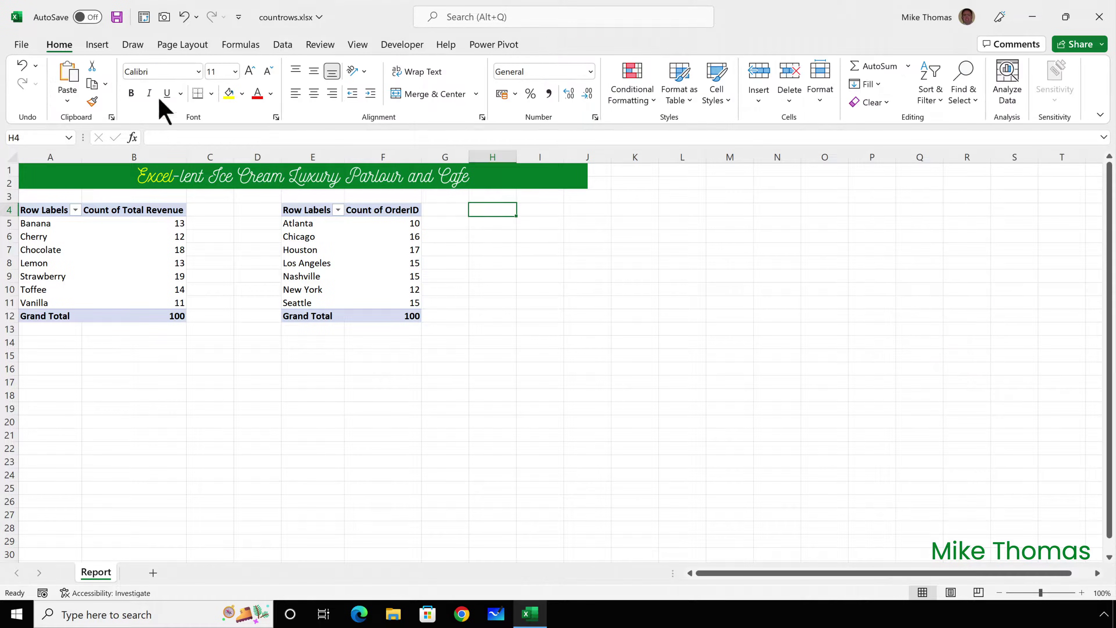
click(90, 45)
click(34, 101)
click(48, 162)
click(564, 374)
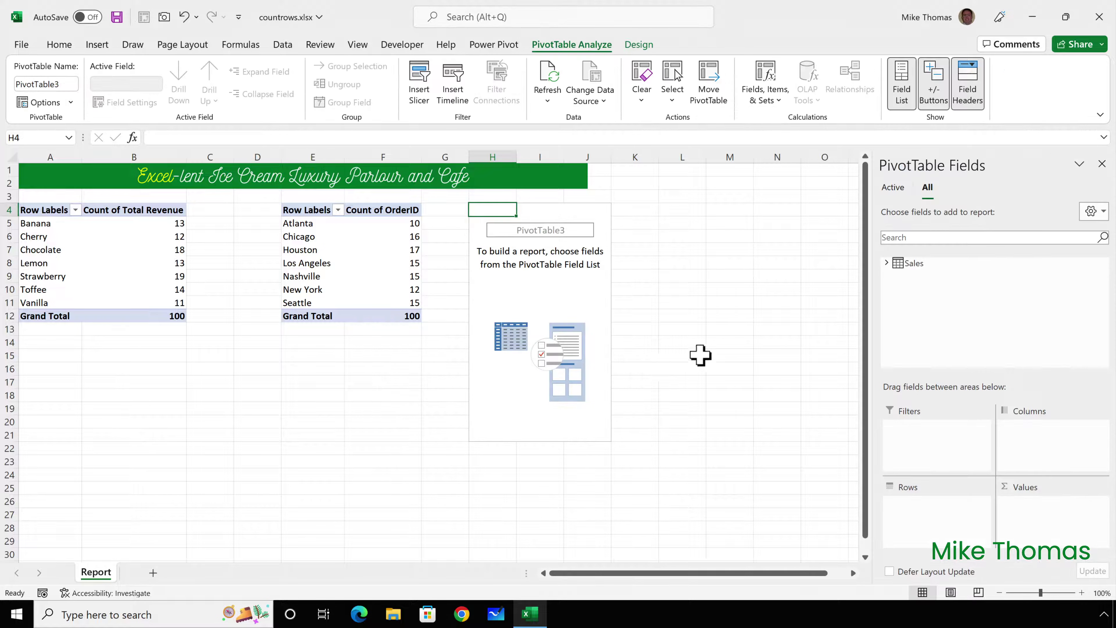
click(887, 263)
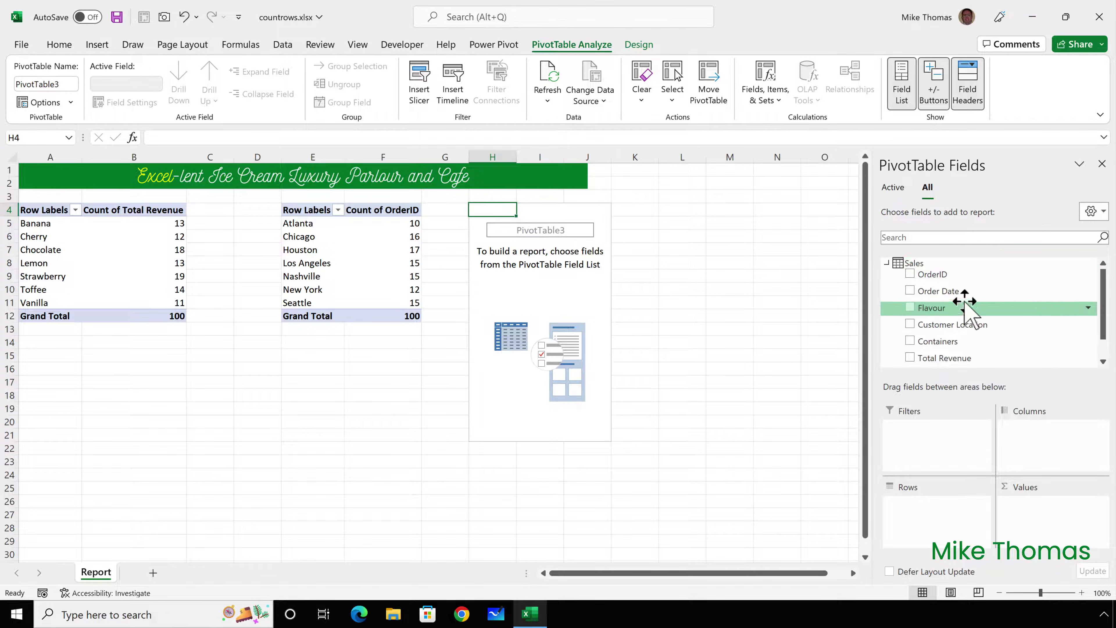
drag(945, 276, 1038, 526)
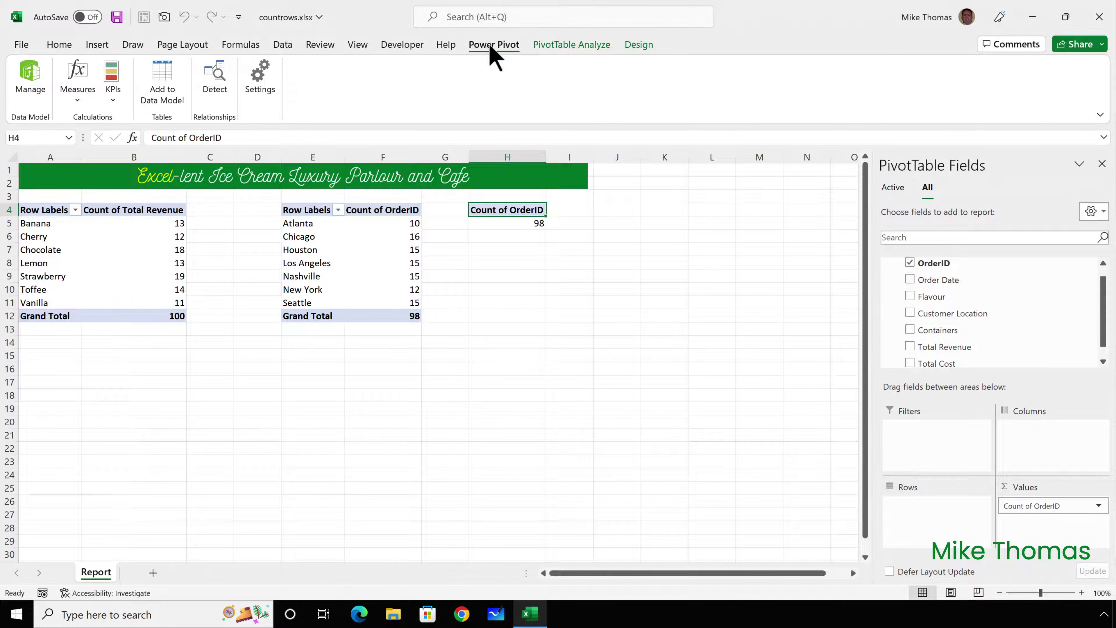
- Start a new measure named 'No of Orders'
click(73, 101)
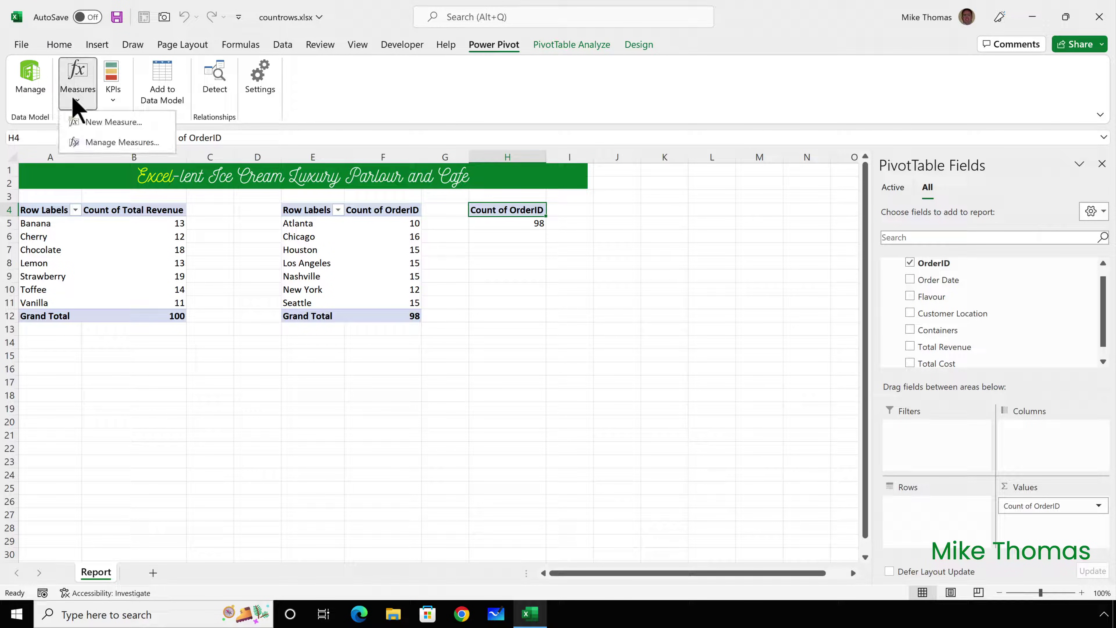
click(92, 125)
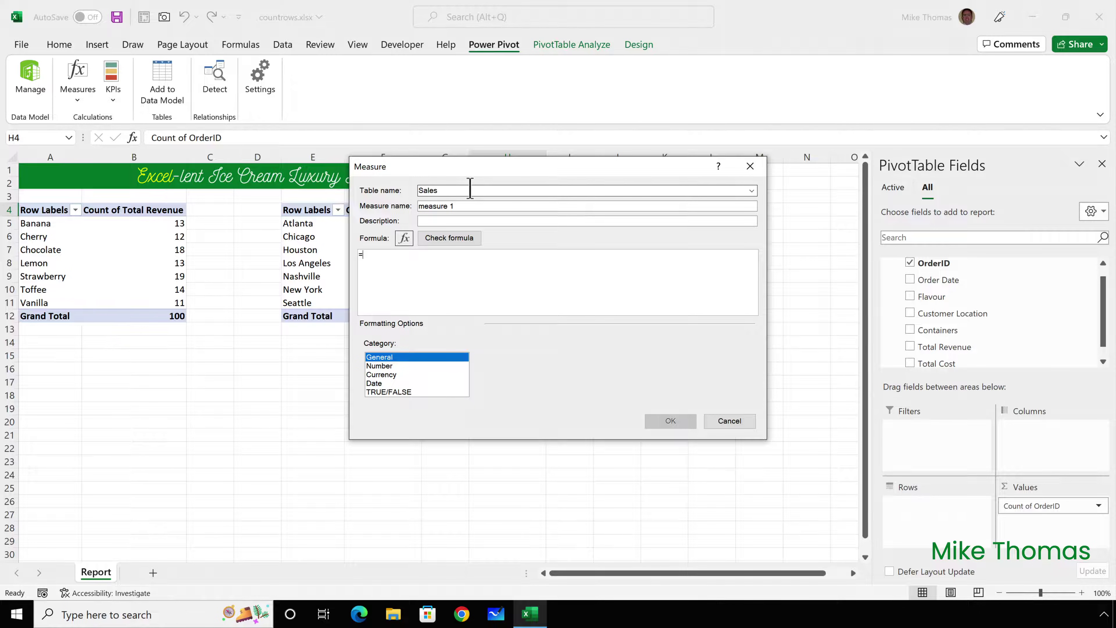
click(469, 205)
text(No )
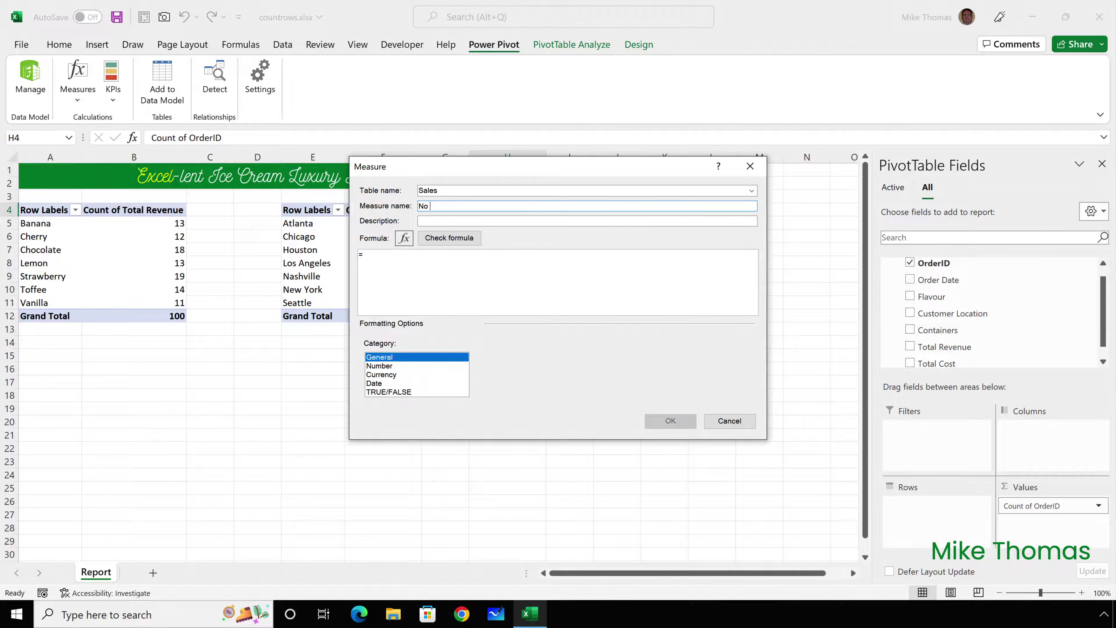
text(of Orders)
click(407, 260)
scroll(407, 262, up, 4)
- Draft the measure formula as COUNTA over the Sales OrderID column
text(count)
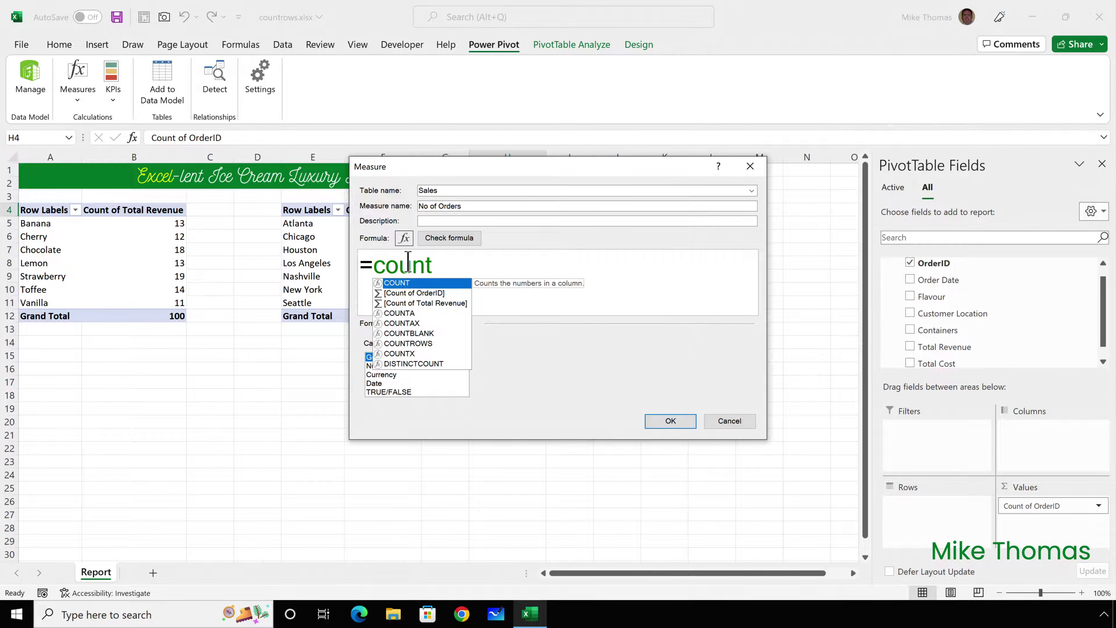
click(457, 262)
text(a()
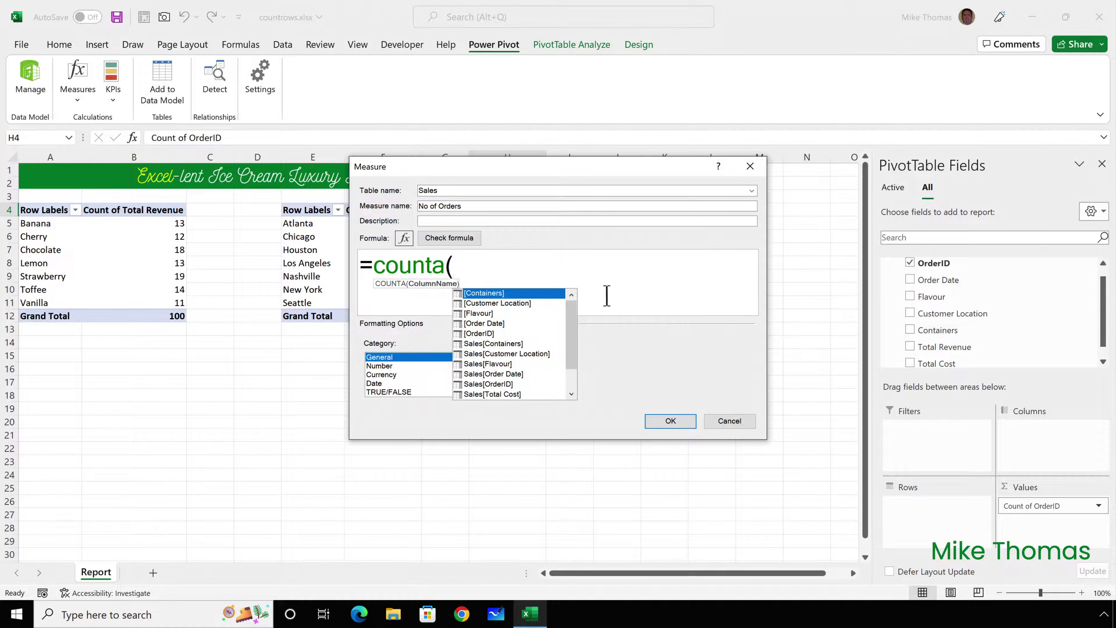
double_click(508, 385)
text())
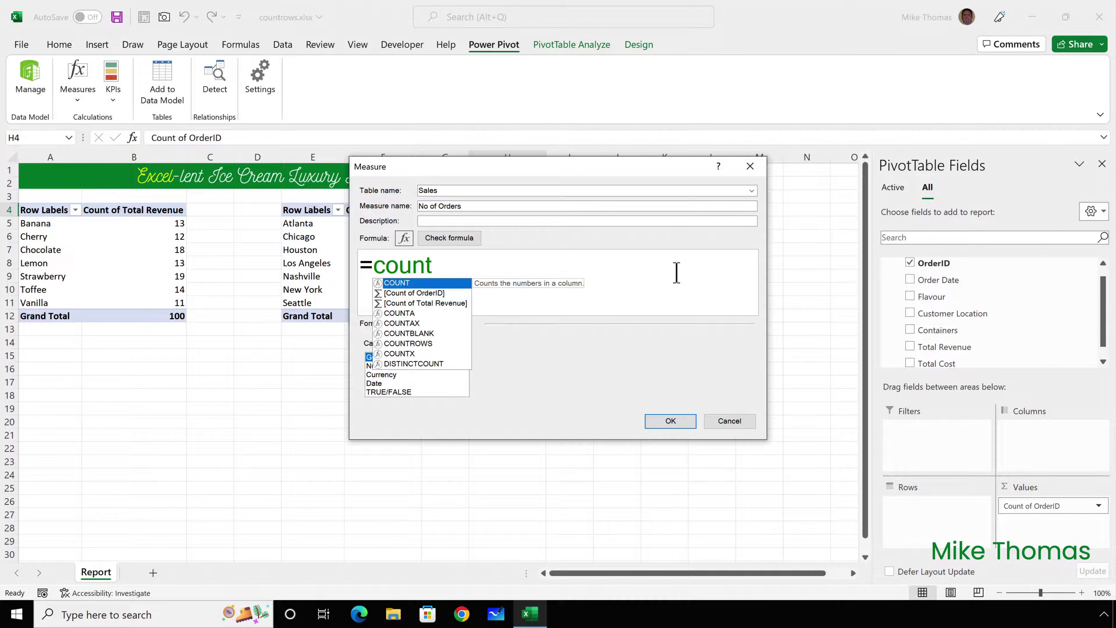
- Change the formula to =COUNTROWS(Sales) and save the No of Orders measure
double_click(425, 345)
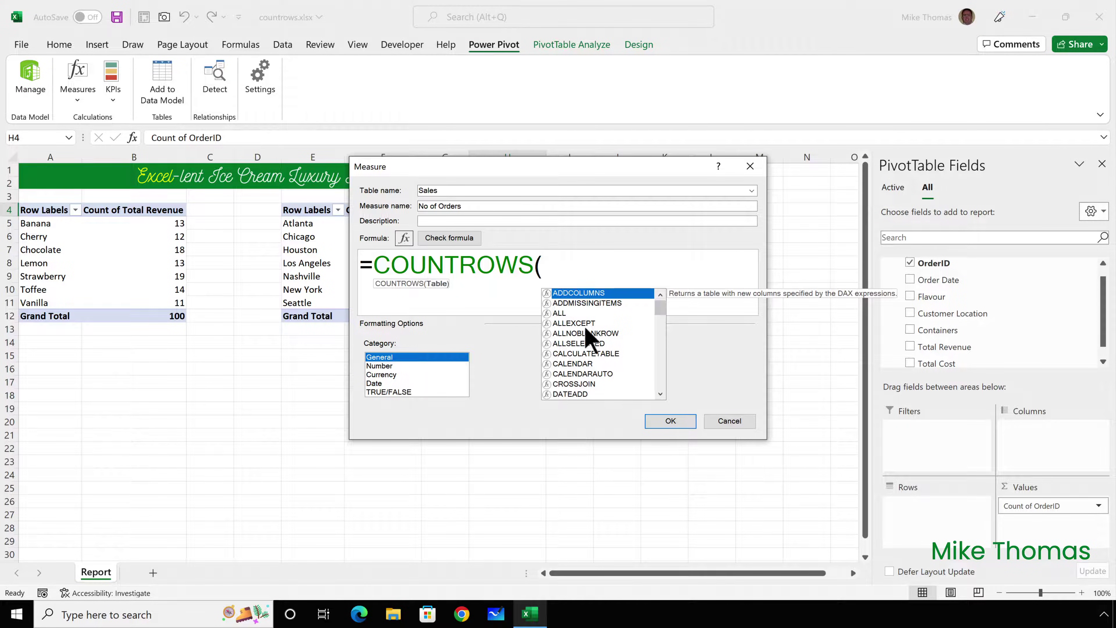
text(Sa)
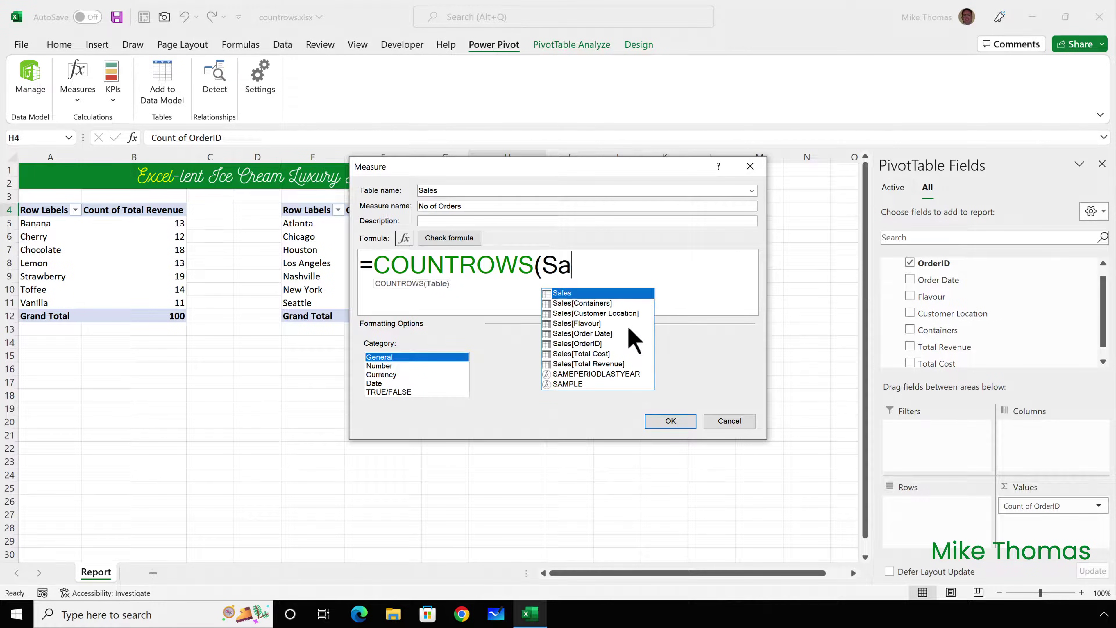
double_click(605, 293)
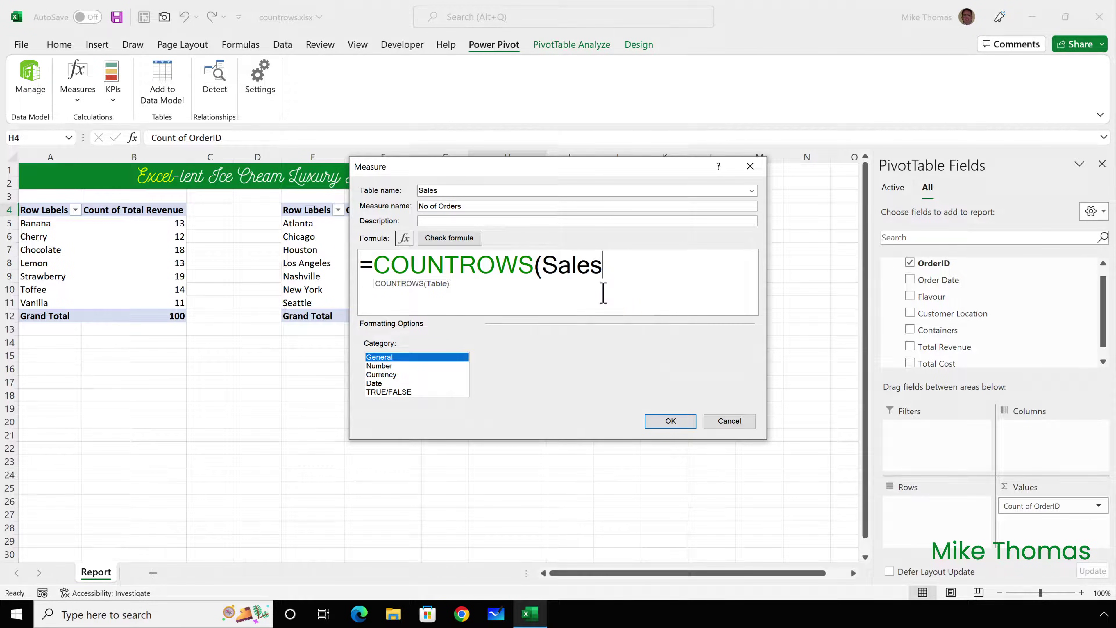
text())
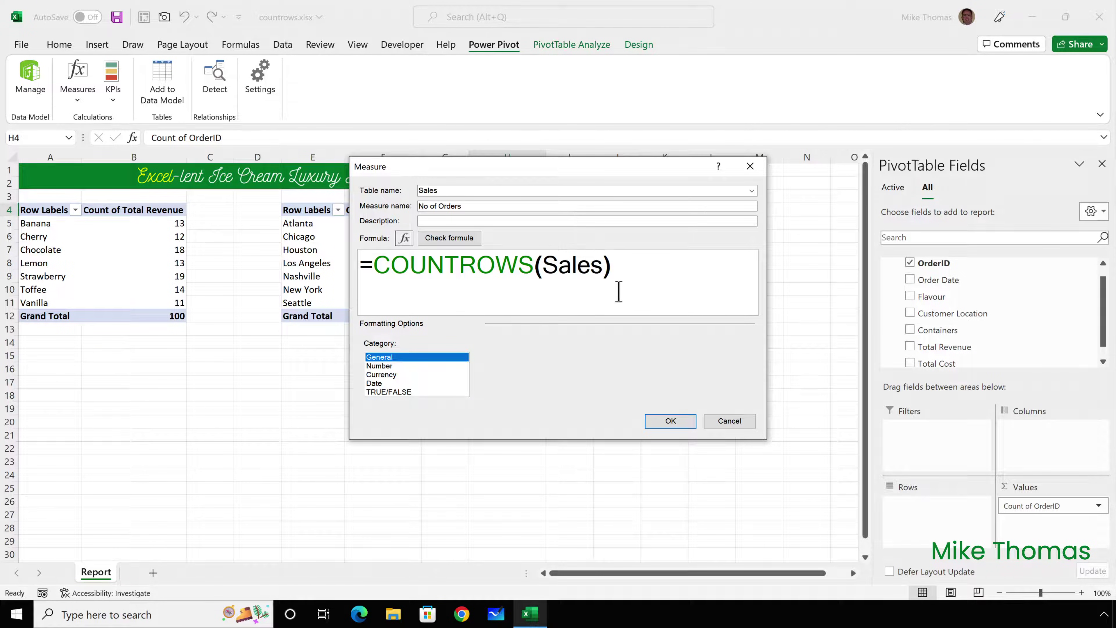
click(670, 422)
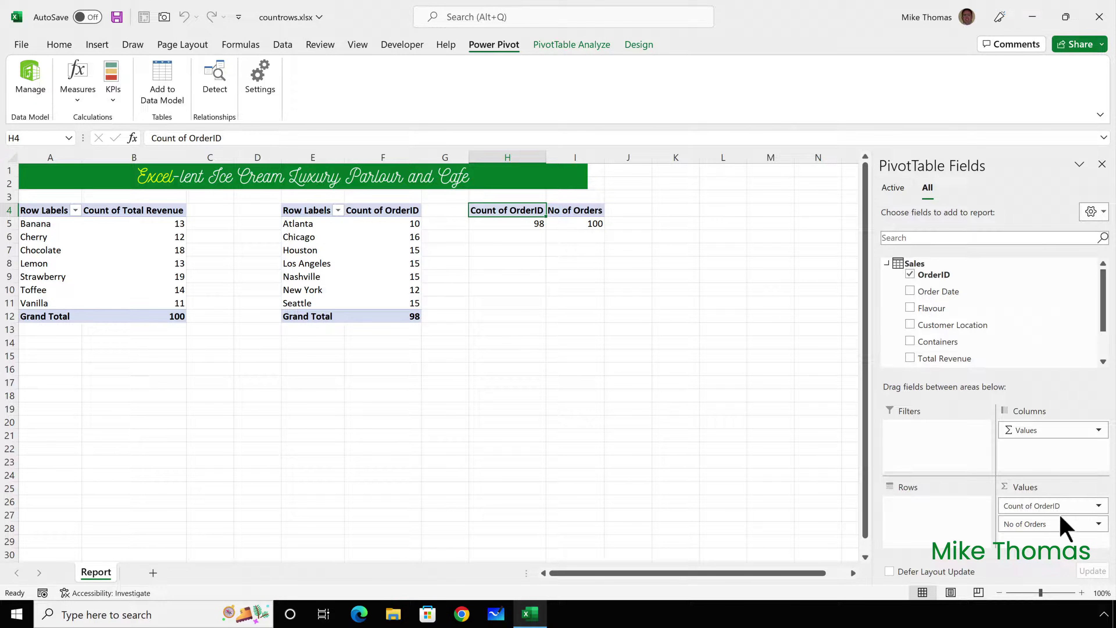
- Remove Count of OrderID from the H4 and city pivots, adding No of Orders to the city pivot
drag(1059, 513, 992, 294)
click(396, 239)
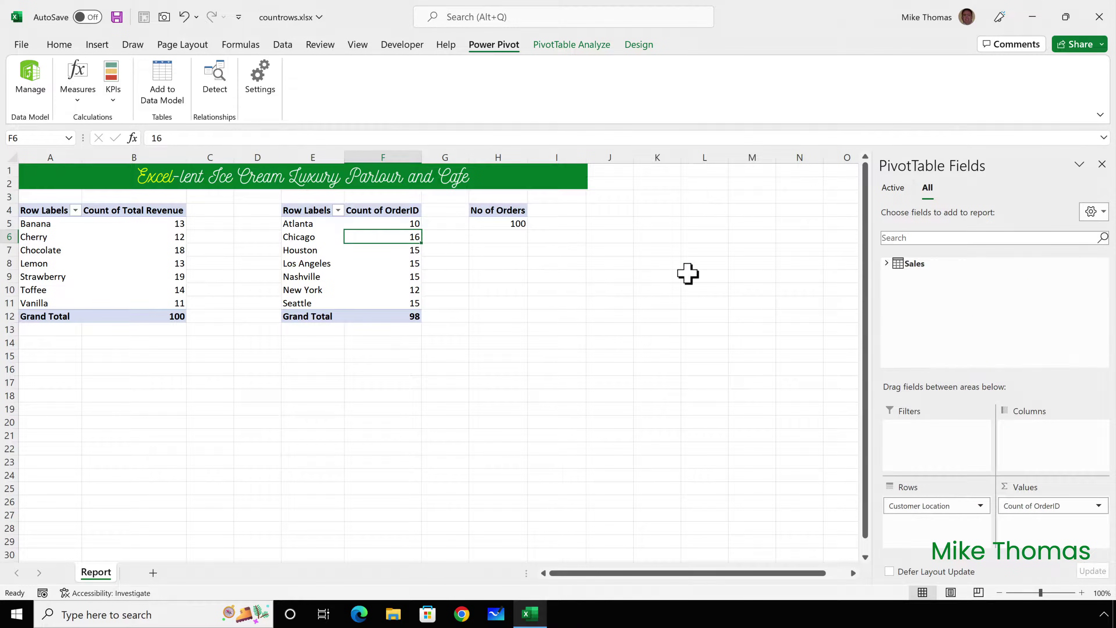
drag(1027, 505, 879, 269)
click(886, 264)
scroll(1007, 291, down, 1)
drag(956, 349, 1052, 509)
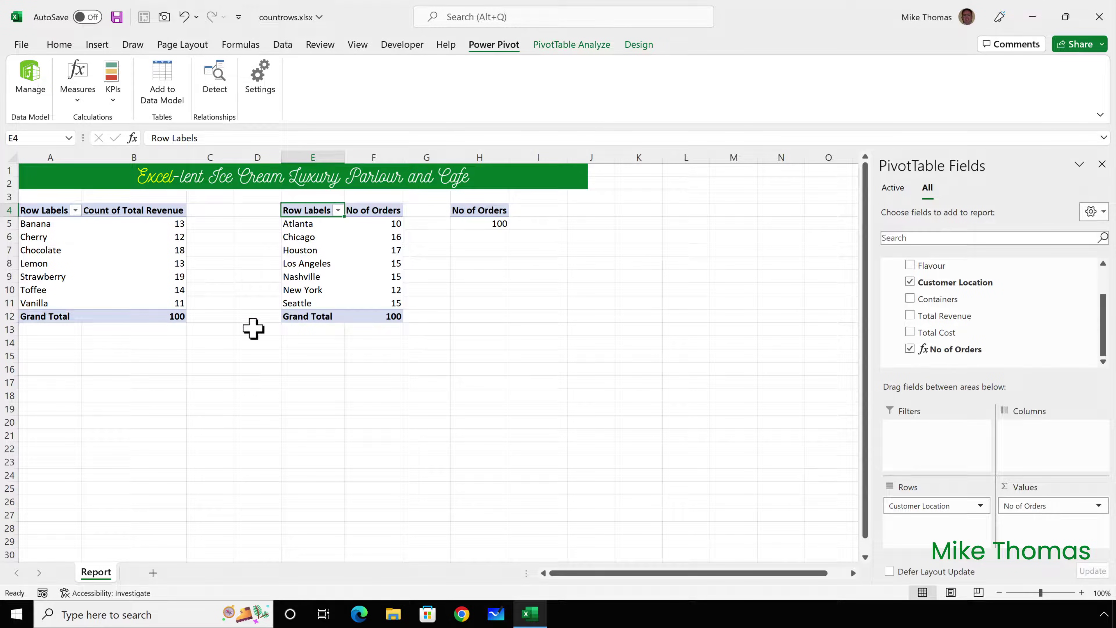
- Remove Count of Total Revenue from the flavour pivot's values
click(176, 250)
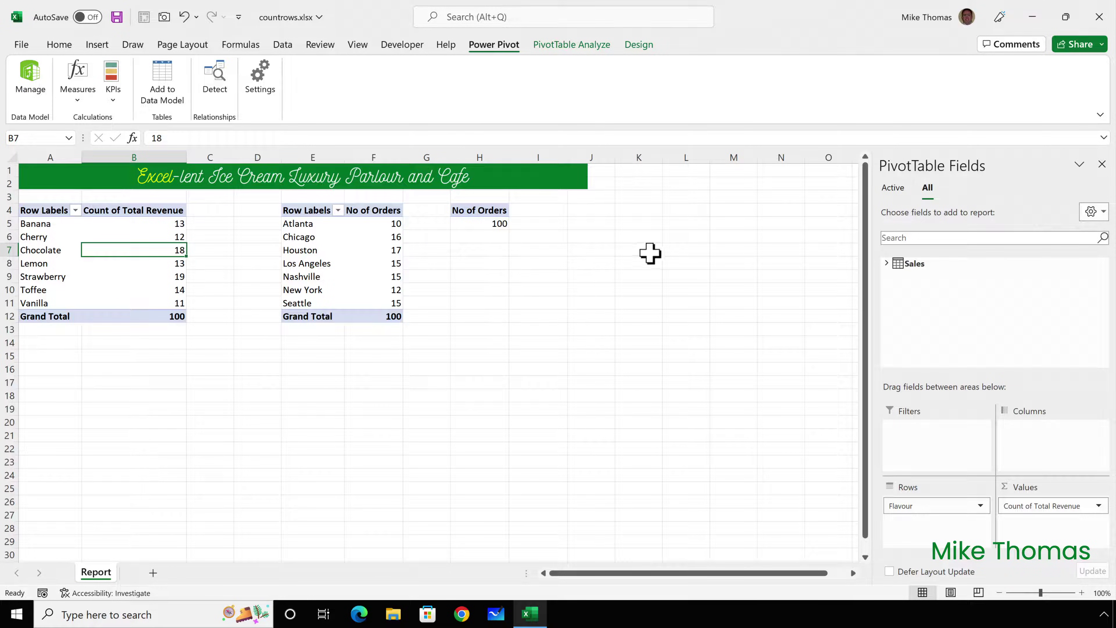
click(888, 264)
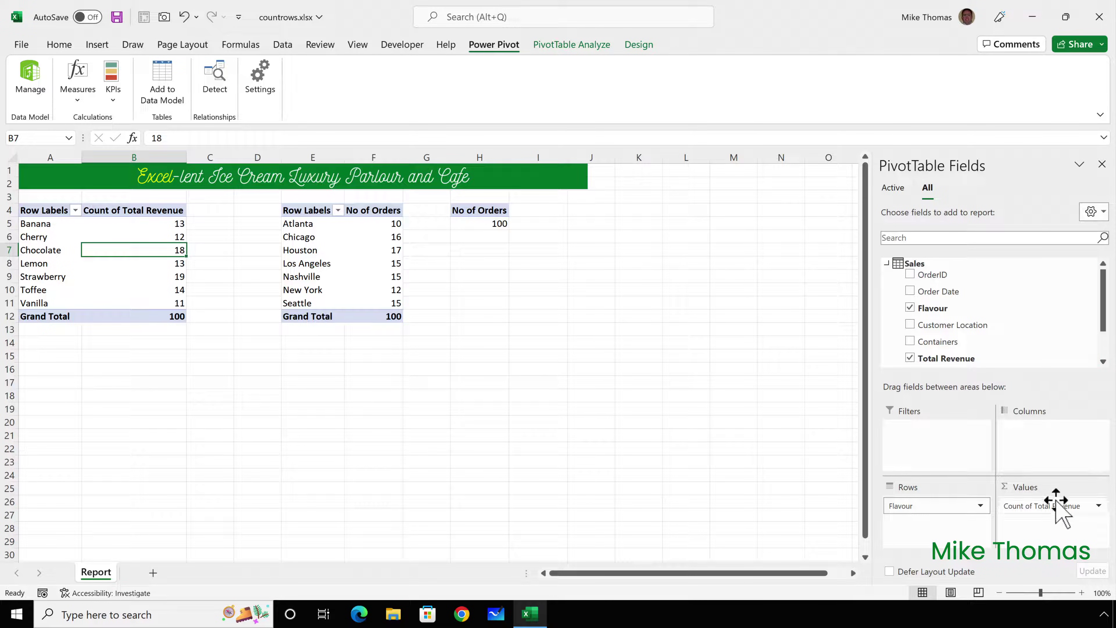
mouse_move(1056, 501)
mouse_down()
mouse_move(1072, 433)
mouse_move(1048, 341)
mouse_move(1034, 332)
mouse_move(1002, 366)
mouse_move(1057, 466)
mouse_move(1050, 521)
mouse_move(1041, 513)
mouse_up()
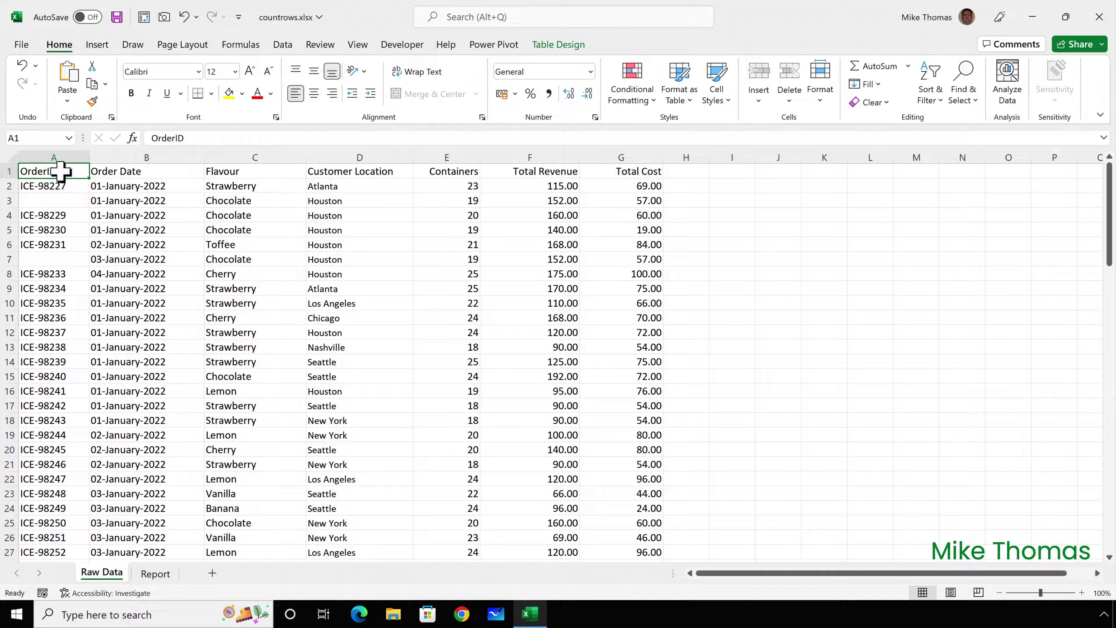
- Fill the blank cells in OrderID column A with a '-' using Replace All
click(62, 155)
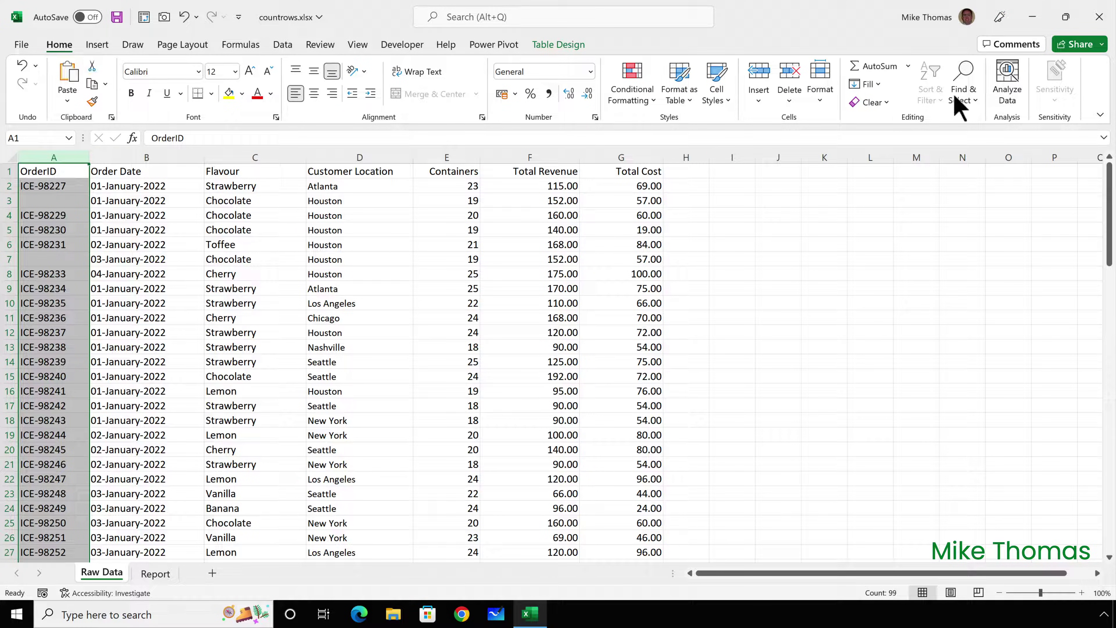
click(969, 98)
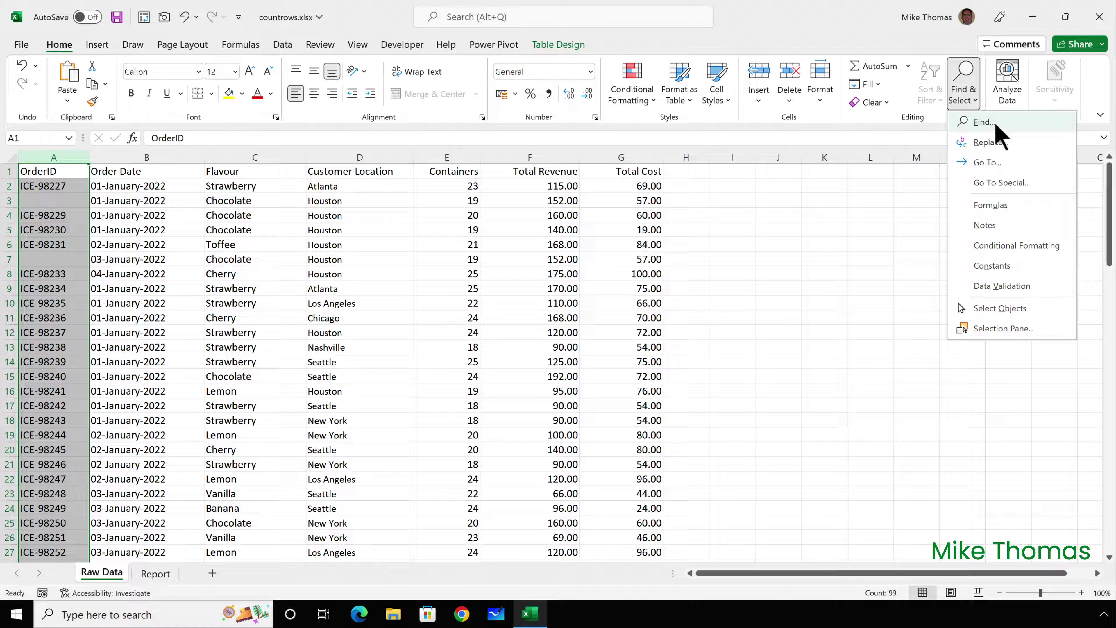
click(994, 143)
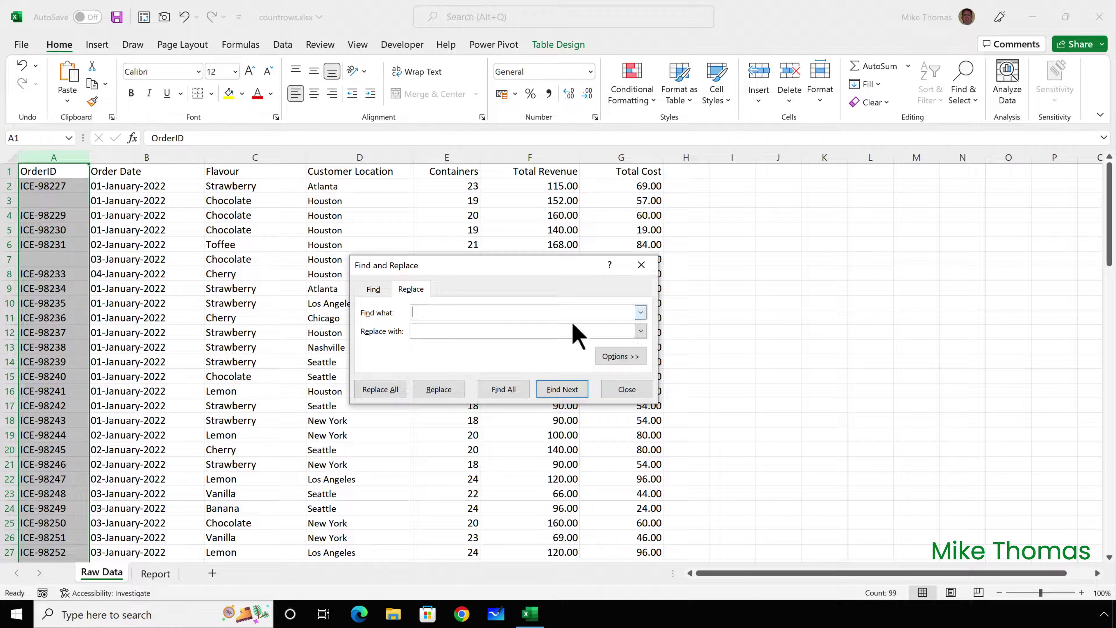
click(531, 330)
click(380, 390)
click(572, 348)
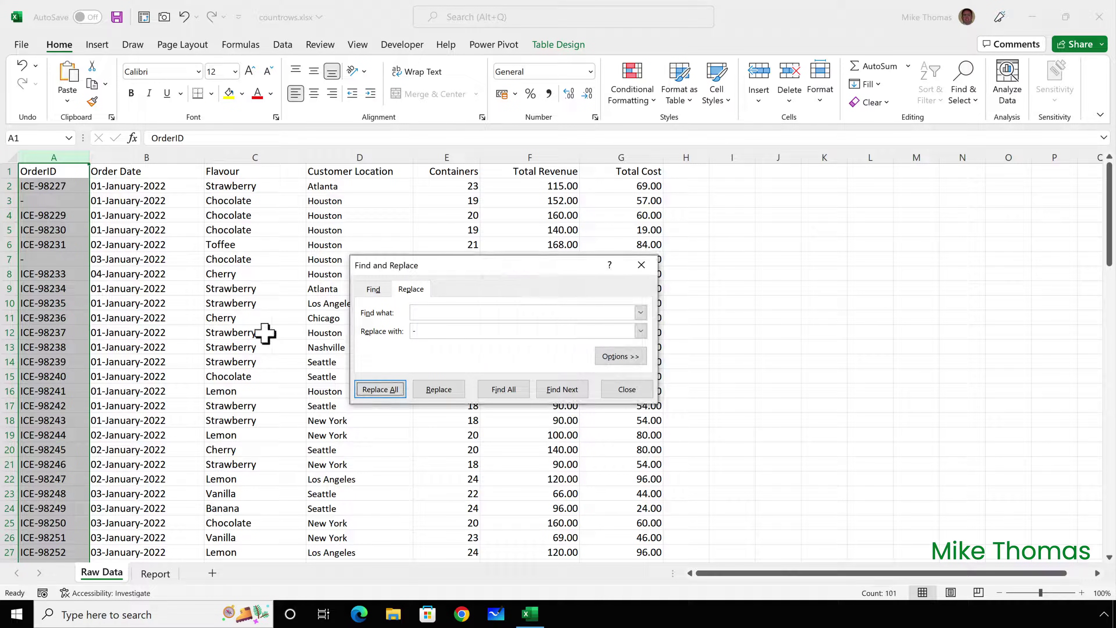
click(627, 389)
click(332, 352)
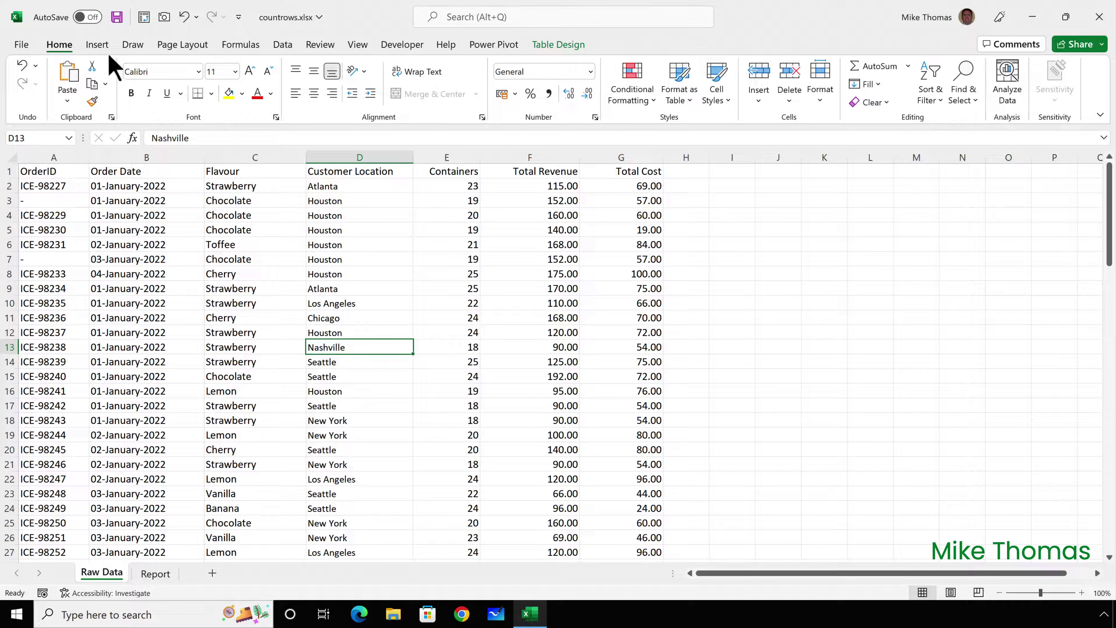
- Create an empty PivotTable from the Sales table at J1 on the Raw Data sheet
click(96, 44)
click(34, 72)
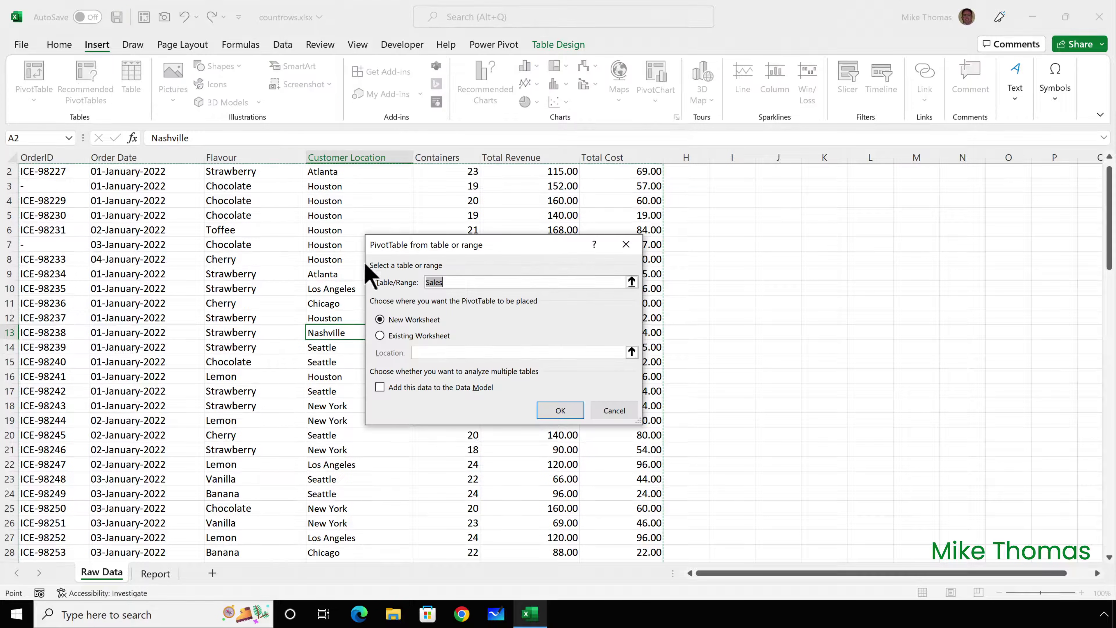
click(412, 336)
scroll(787, 242, up, 1)
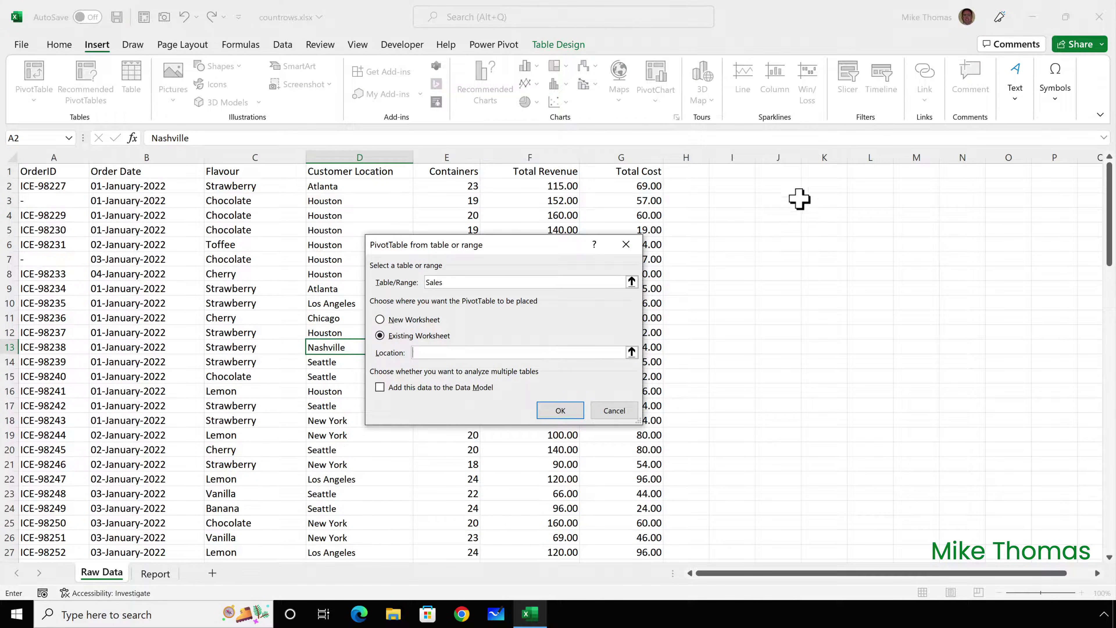
click(787, 171)
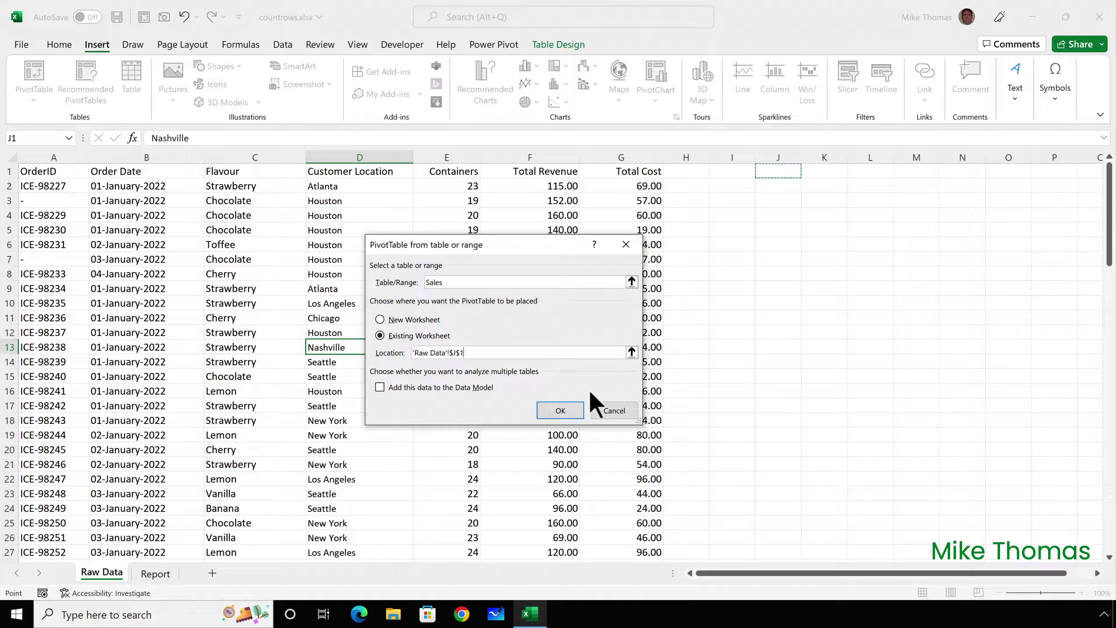
click(567, 413)
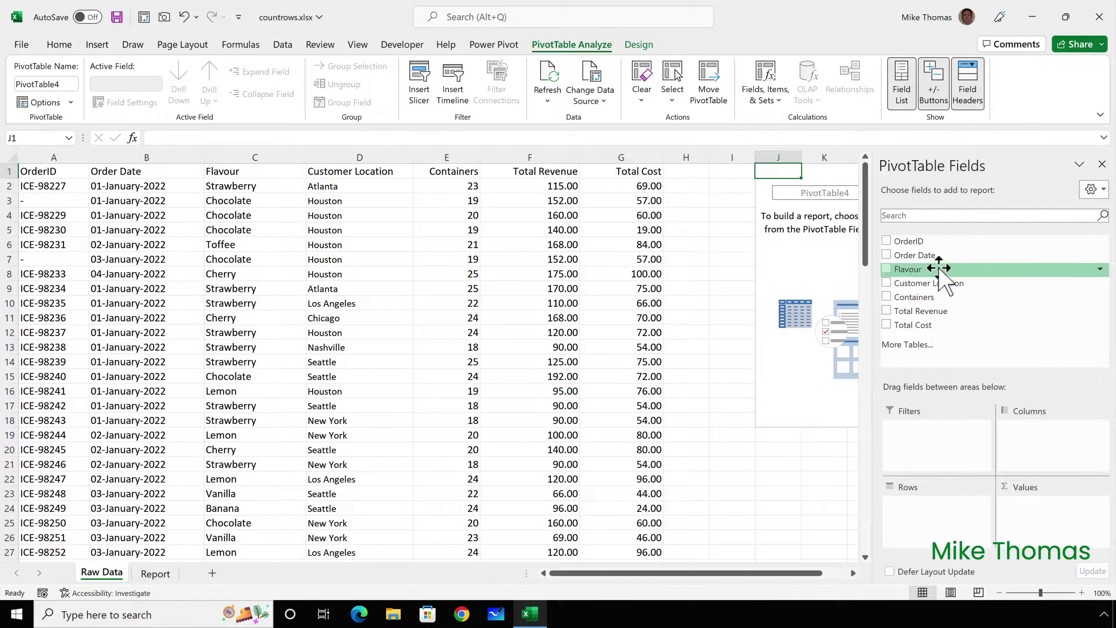
- Count OrderID by Flavour in the J1 pivot, Banana 13 to Strawberry 19, totalling 100
drag(923, 241, 1037, 501)
drag(907, 269, 927, 510)
click(748, 381)
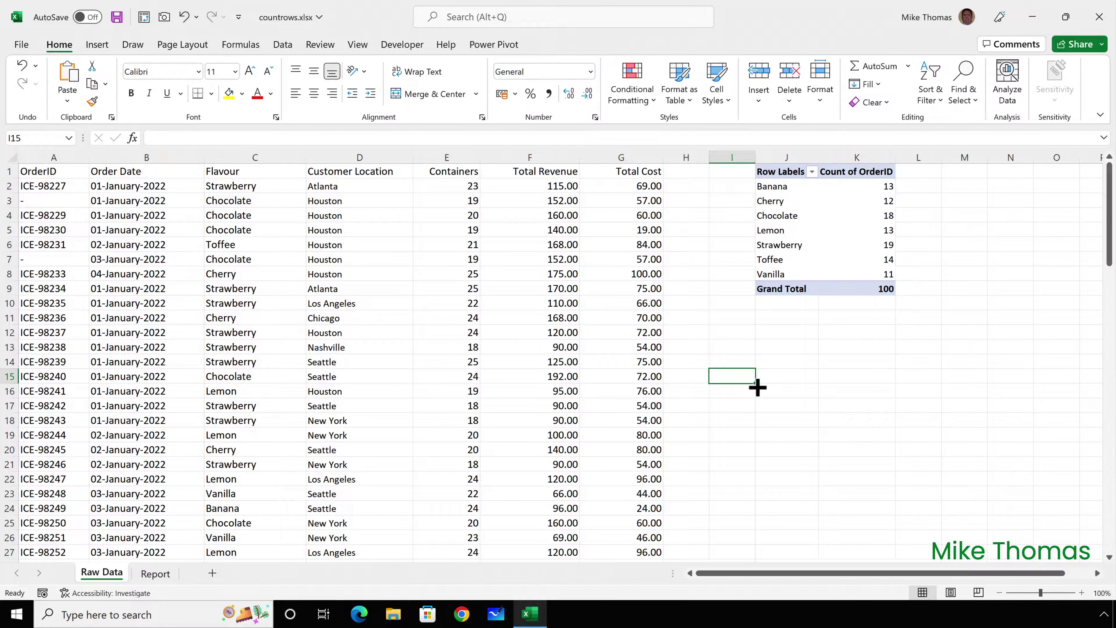